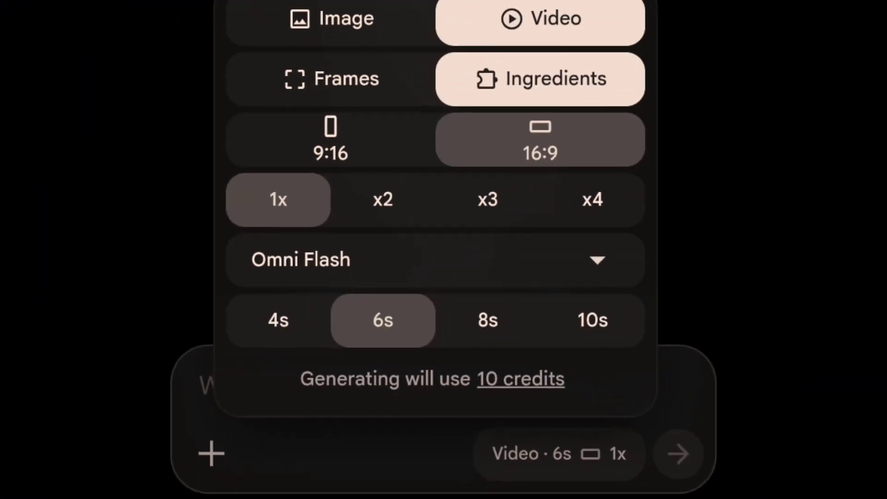
Set the video generation to Frames mode and choose the Veo 3.1 - Lite model.
left_click(331, 79)
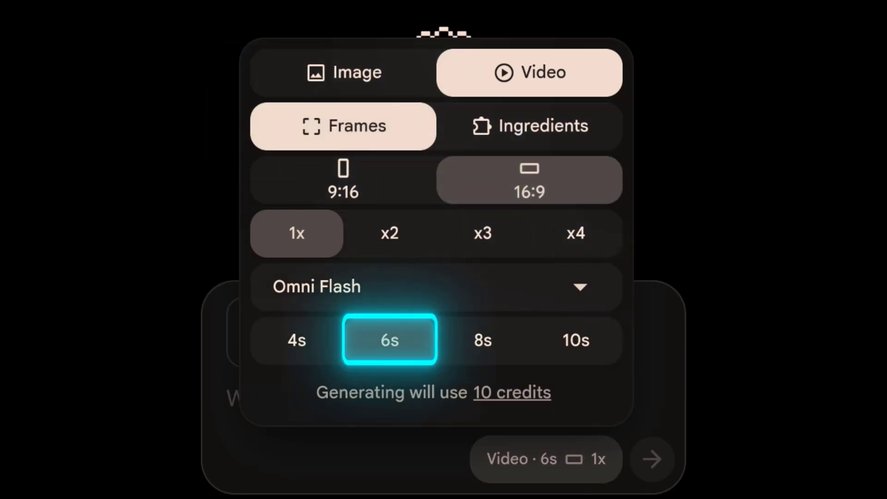
left_click(436, 287)
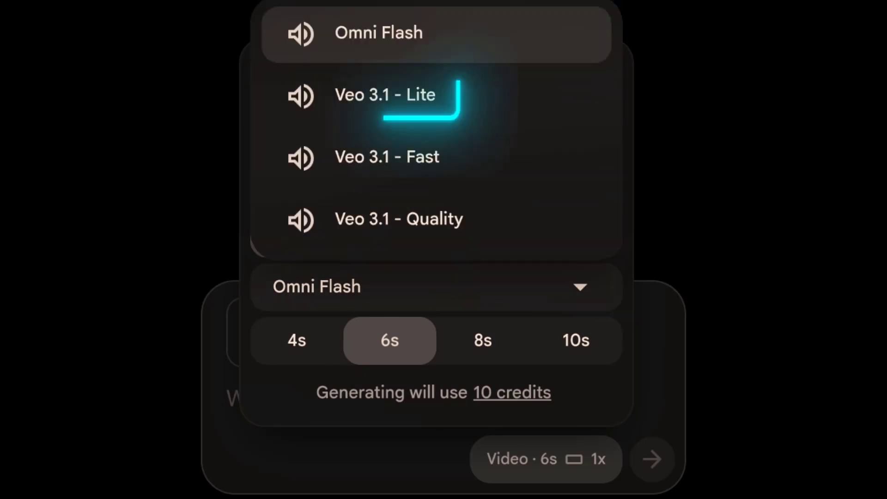
left_click(385, 96)
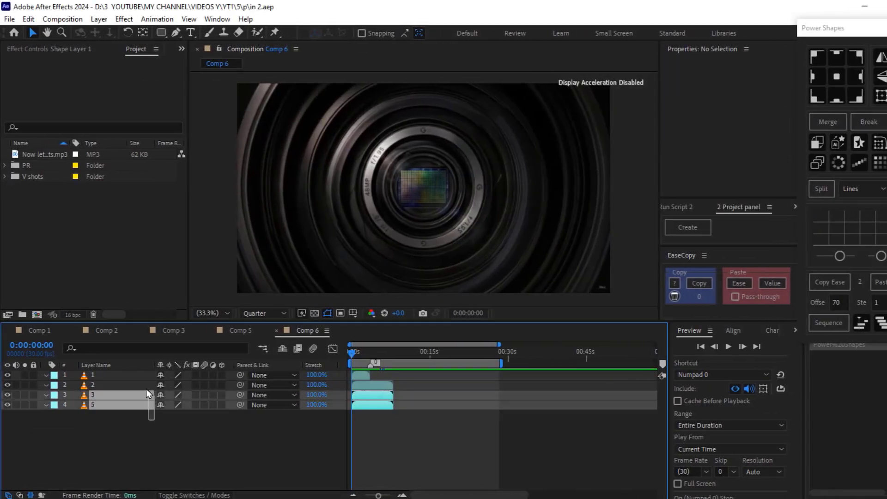
In After Effects, sequence the four layers of Comp 6 end to end in time without overlap.
left_click_drag(148, 394, 146, 379)
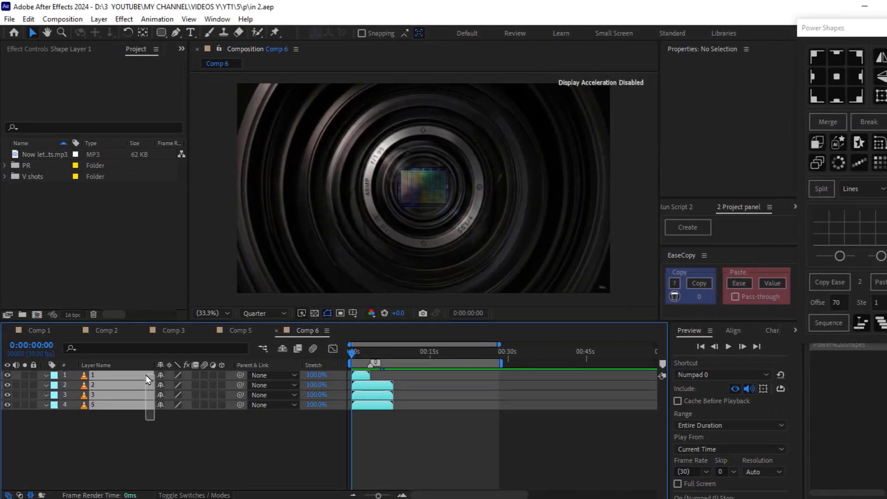
right_click(145, 375)
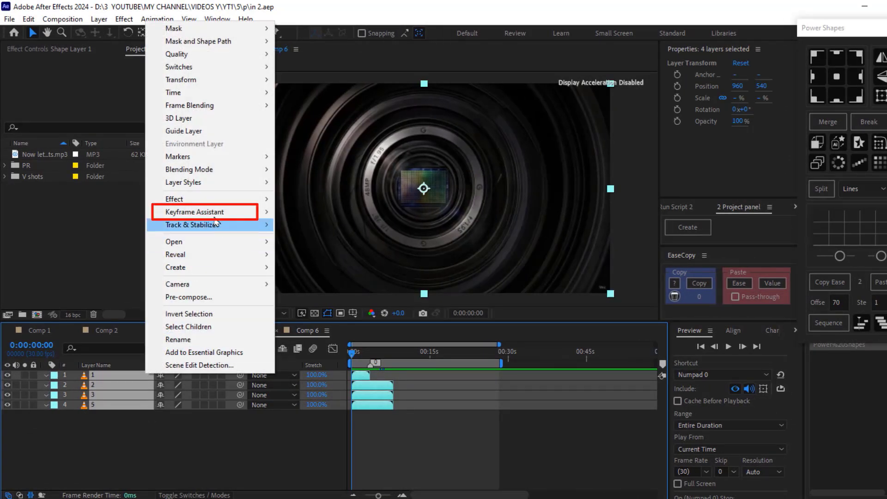
mouse_move(219, 215)
left_click(334, 322)
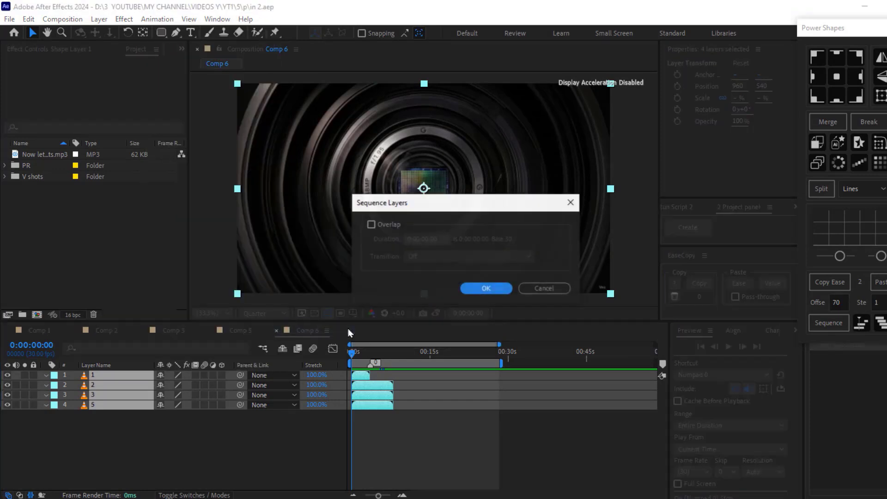
left_click(503, 292)
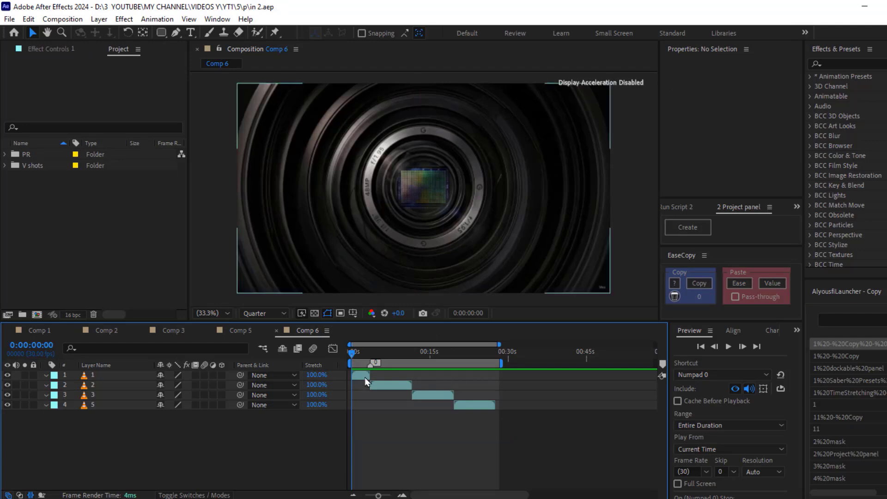
Enable time remapping on layer 1 and apply Easy Ease to its Time Remap keyframes.
left_click(364, 376)
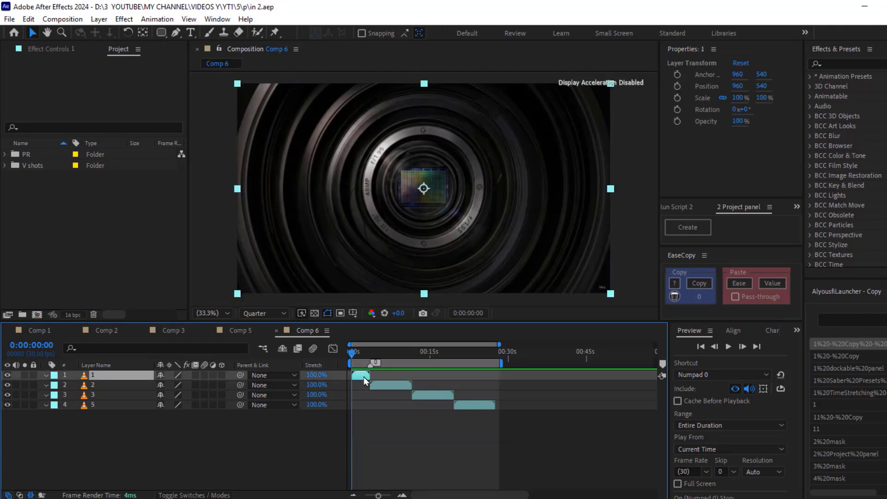
key("ctrl+alt+t")
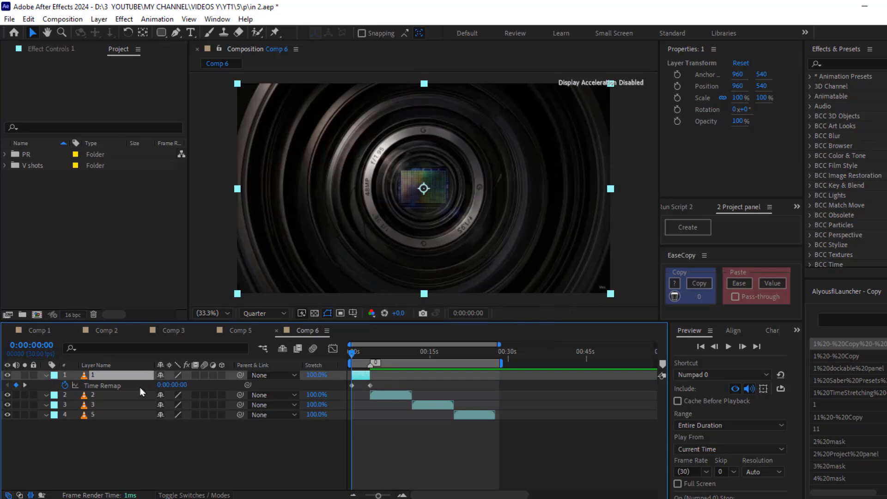
key("F9")
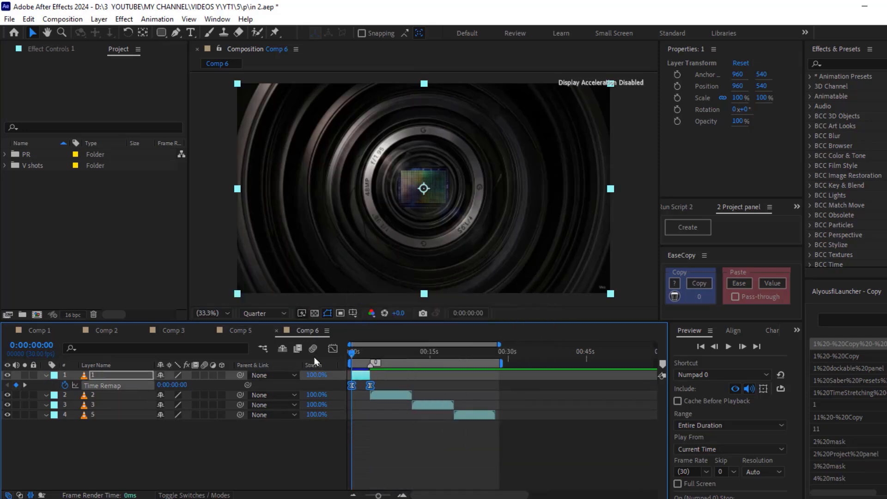
Show layer 1's Time Remap curve in the Graph Editor as an editable value graph.
left_click(333, 349)
left_click(402, 495)
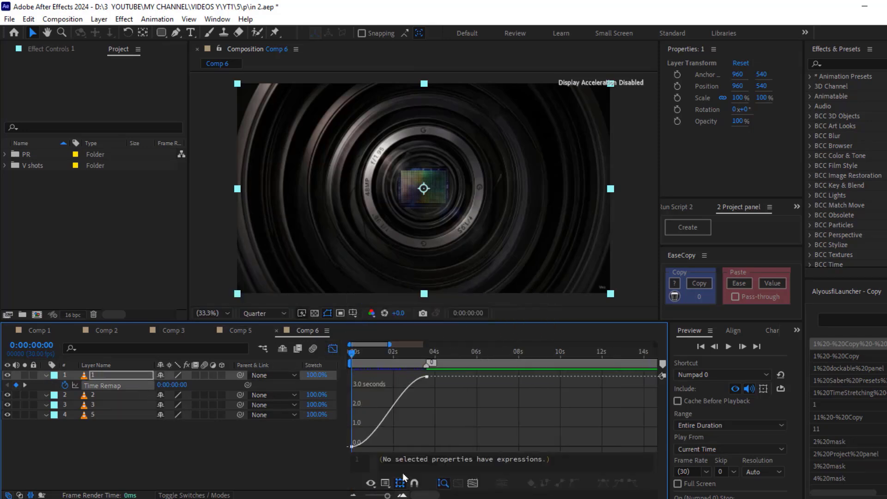
right_click(419, 435)
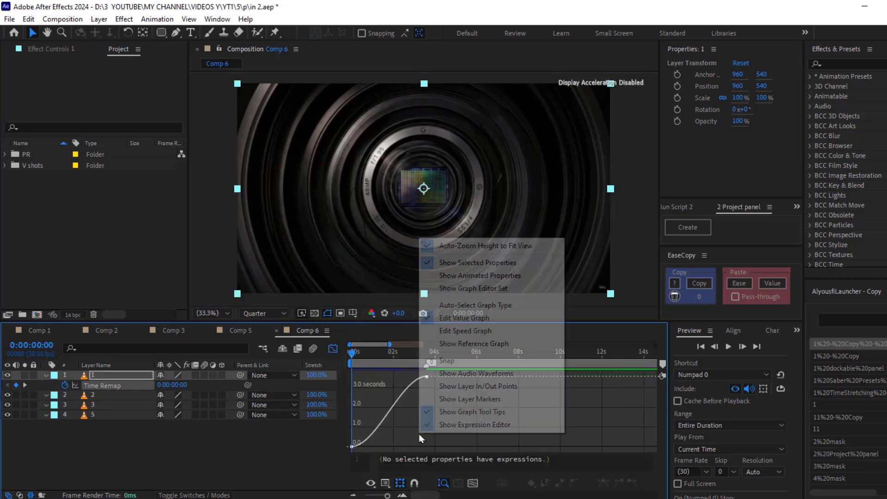
left_click(464, 319)
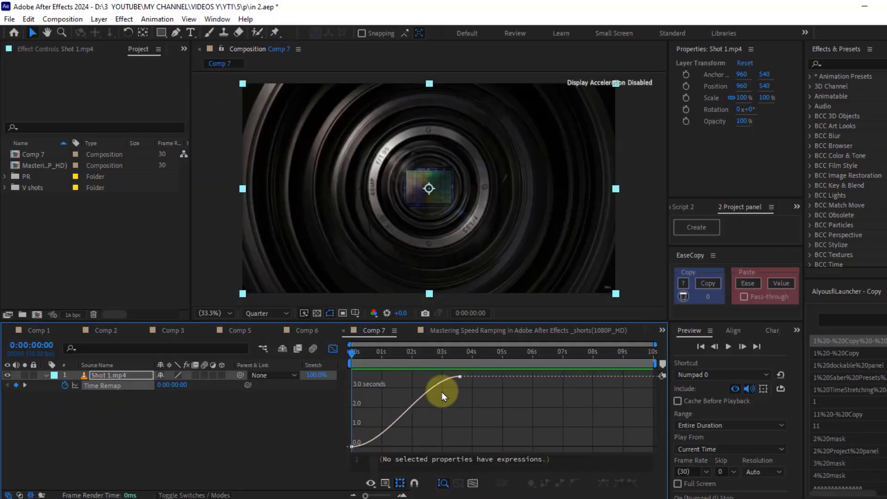
Preview the S-shaped speed ramp of Shot 1.mp4 in Comp 7 from the start.
mouse_move(354, 353)
left_mouse_down()
mouse_move(458, 354)
mouse_move(348, 359)
left_mouse_up()
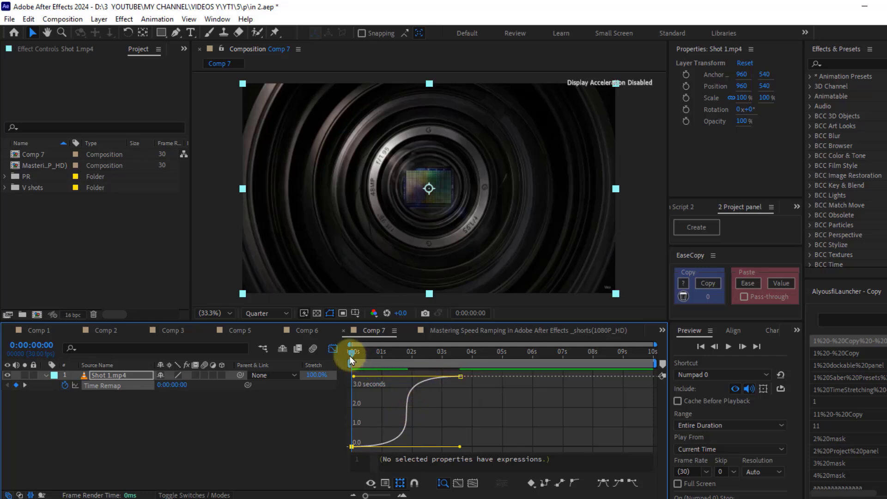
key("space")
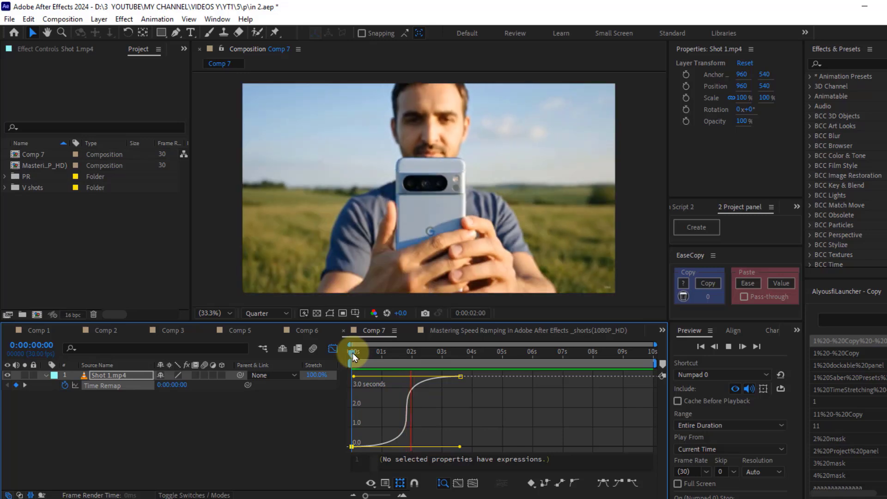
key("space")
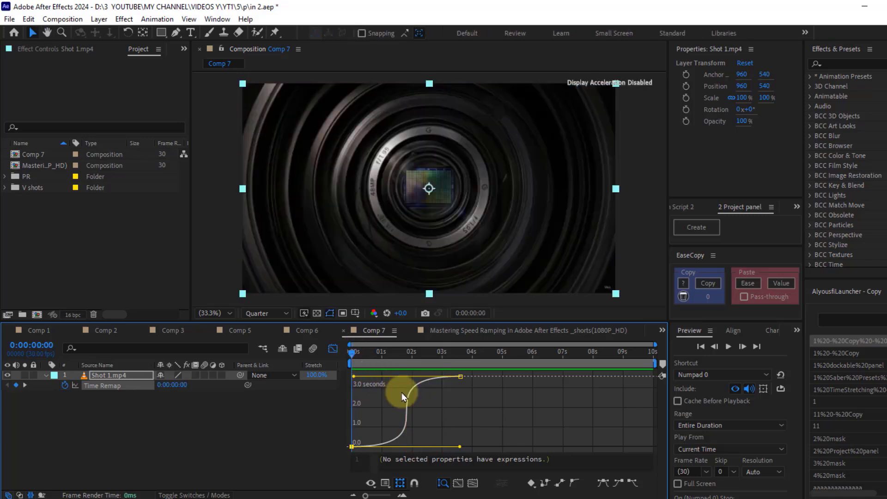
Reshape the Time Remap curve of Shot 1.mp4 to rise steeply at the start and flatten out, and preview it.
left_click_drag(460, 449, 353, 384)
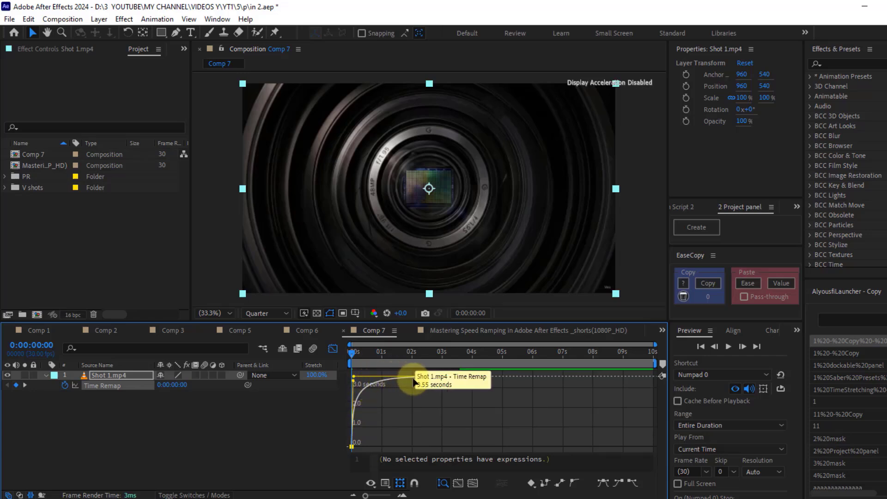
key("space")
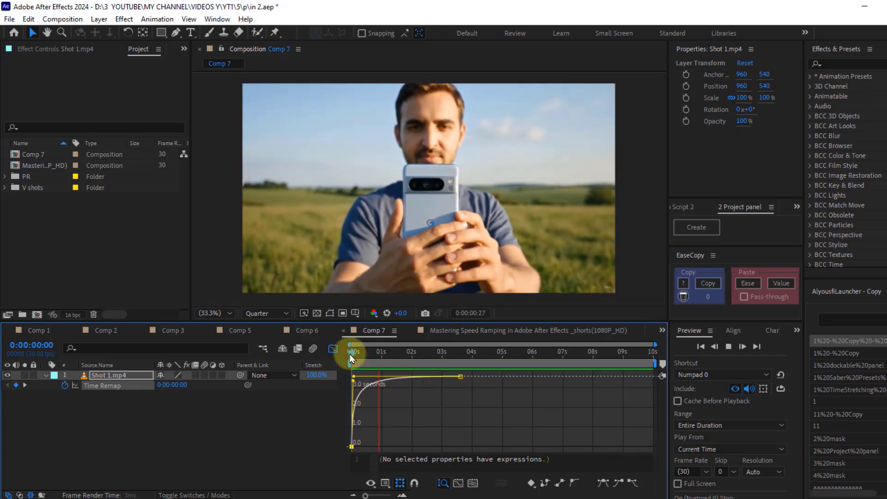
key("space")
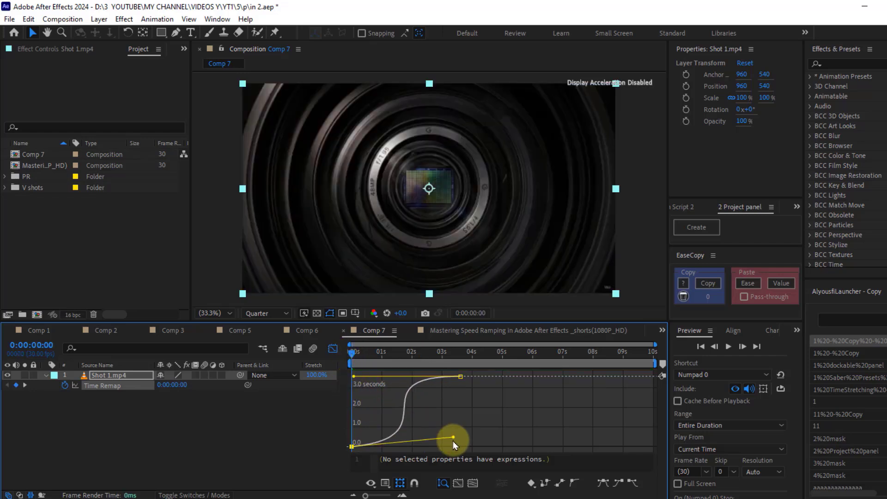
Reshape the Time Remap curve of Shot 1.mp4 to begin slowly and rise steeply at the end.
left_click_drag(452, 441, 456, 447)
left_click_drag(354, 376, 458, 438)
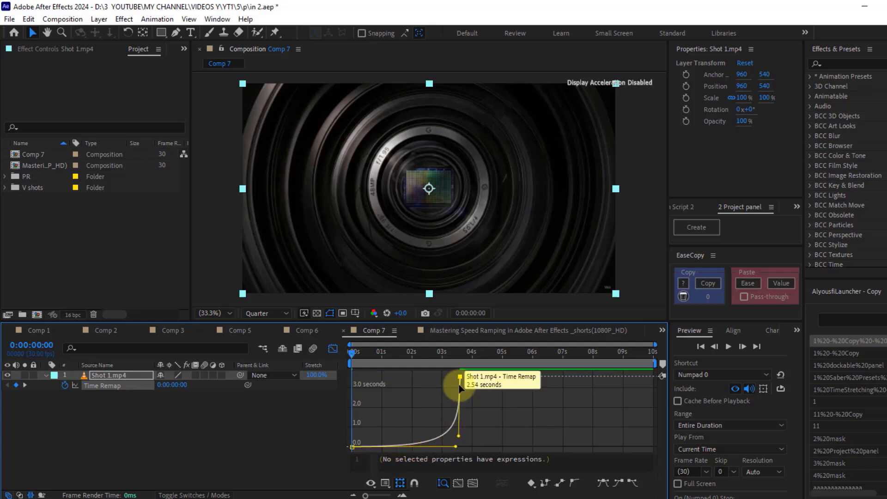
left_click_drag(461, 377, 491, 376)
left_click_drag(403, 361, 348, 364)
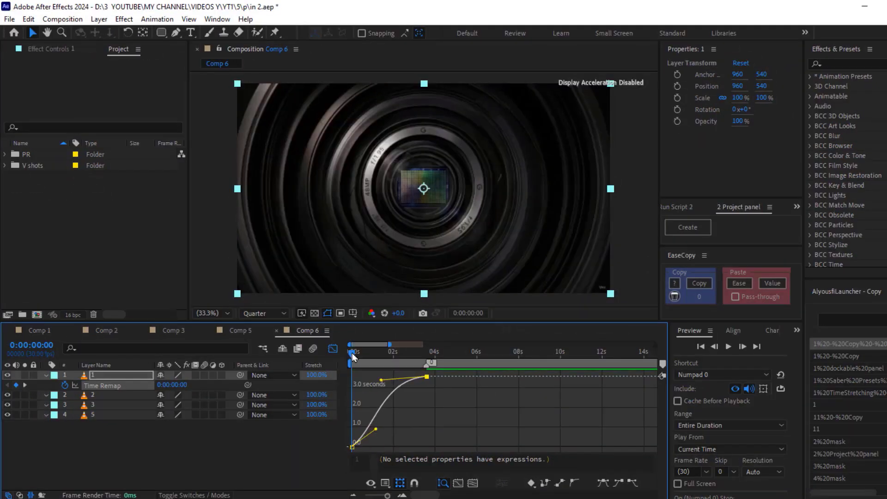
Compress the first clip's speed ramp in Comp 6 to end at about 0:00:01:20 and preview it in the layer timeline.
left_click_drag(352, 356, 393, 360)
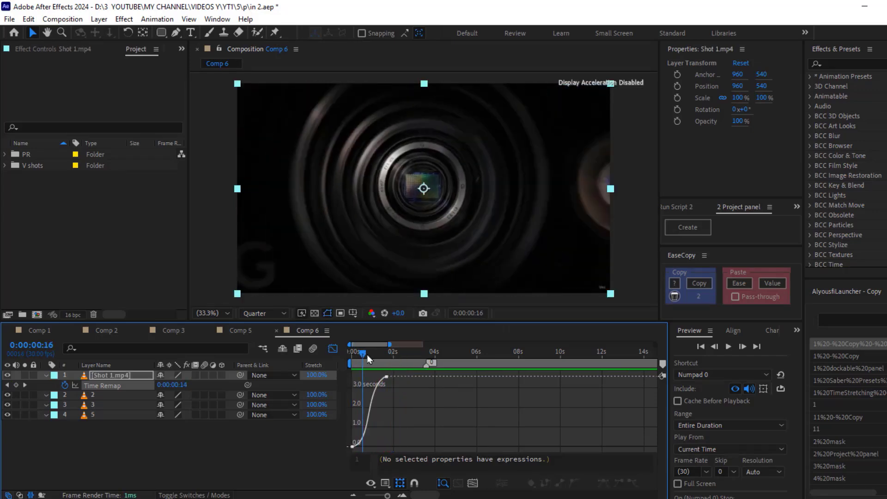
left_click_drag(367, 353, 387, 376)
key("shift+F3")
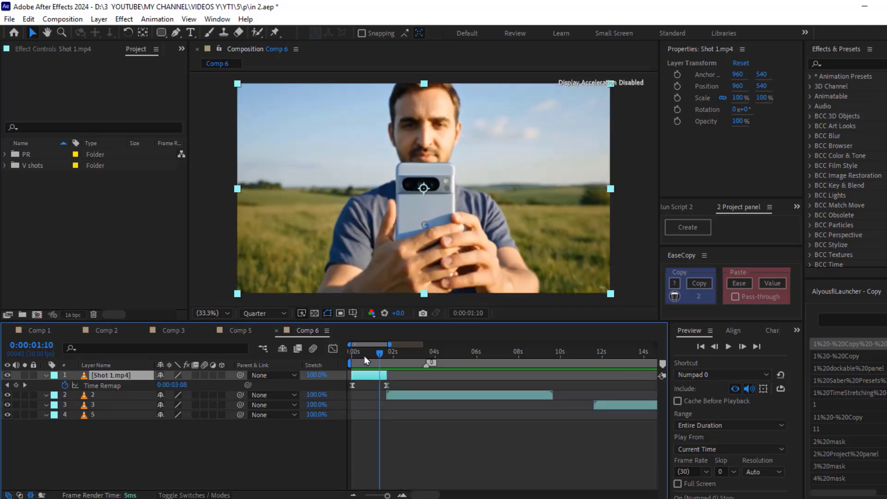
left_click(352, 353)
key("space")
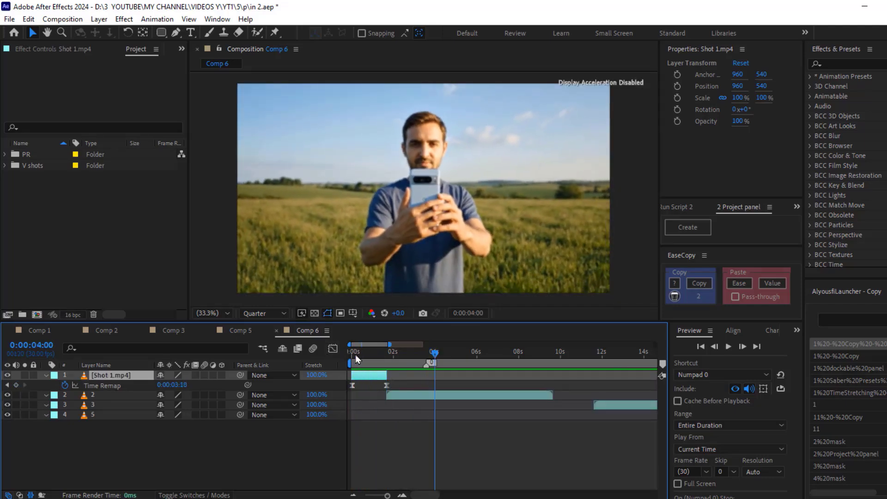
Enable time remapping on layer 2 and give it the ease copied from Shot 1.mp4's Time Remap keyframes with EaseCopy.
left_click(400, 399)
key("ctrl+alt+t")
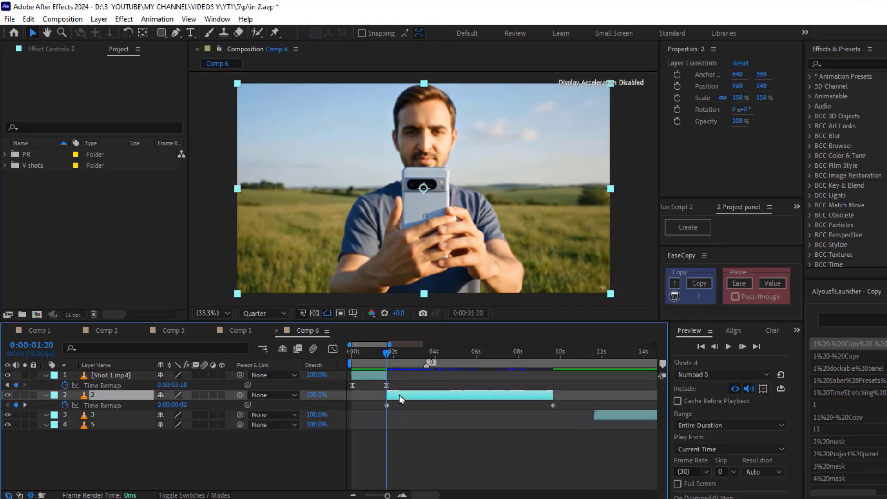
left_click_drag(400, 389, 344, 389)
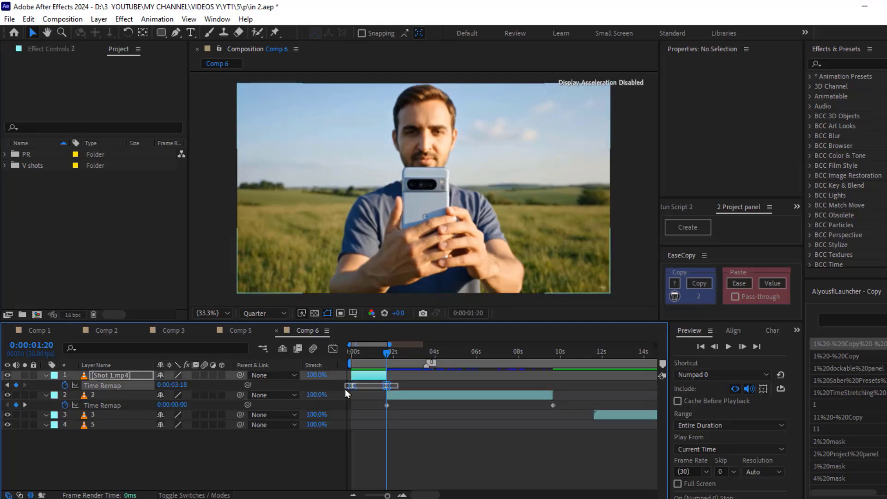
left_click(699, 282)
left_click(494, 395)
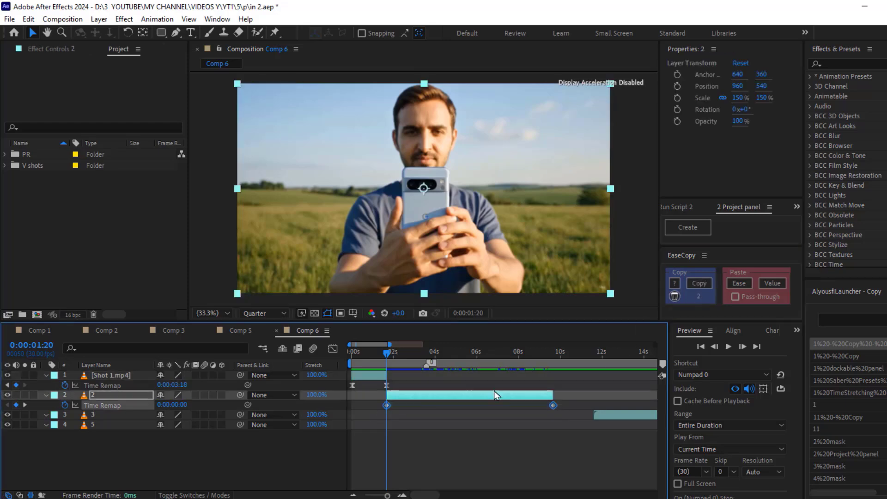
left_click(333, 349)
key("space")
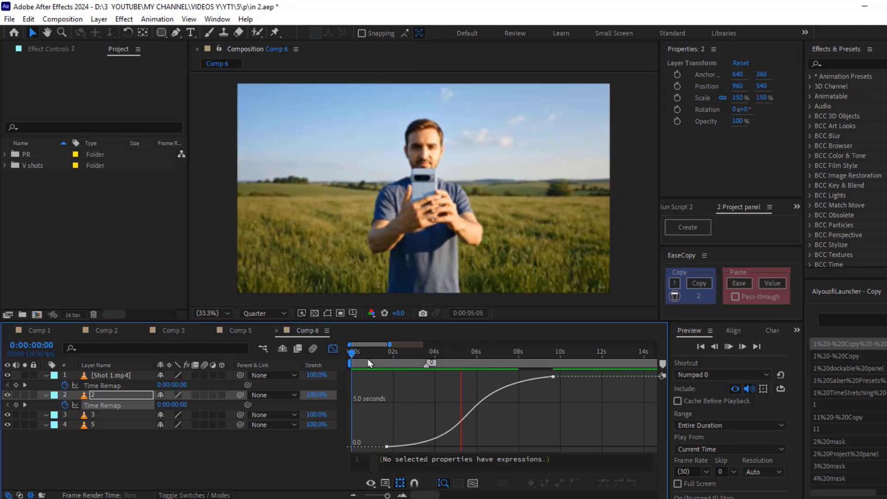
key("space")
Move layer 2's last Time Remap keyframe to about 0:00:03:00 and trim the layer's end to match.
left_click_drag(553, 376, 415, 386)
left_click_drag(412, 355, 387, 358)
left_click(333, 349)
left_click(449, 376)
left_click_drag(552, 396, 477, 396)
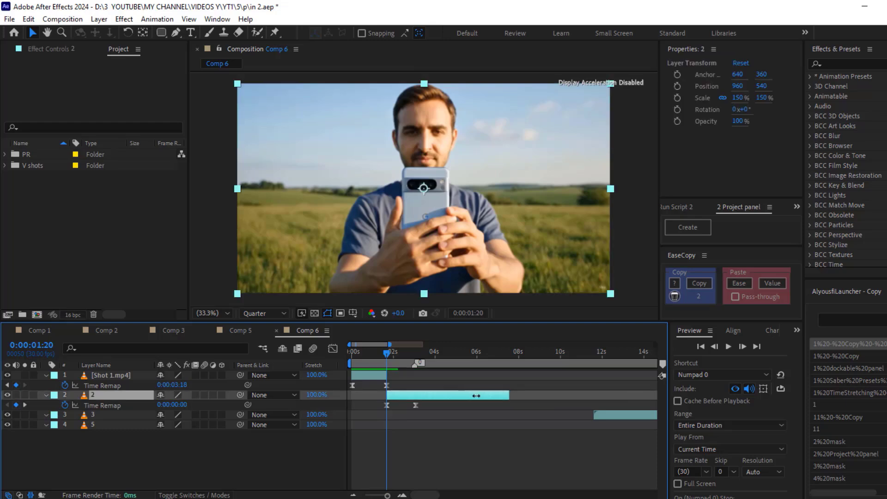
Preview the two speed-ramped clips from the start and place the playhead at 0:00:03:00, the end of layer 2.
left_click_drag(397, 356, 352, 362)
key("space")
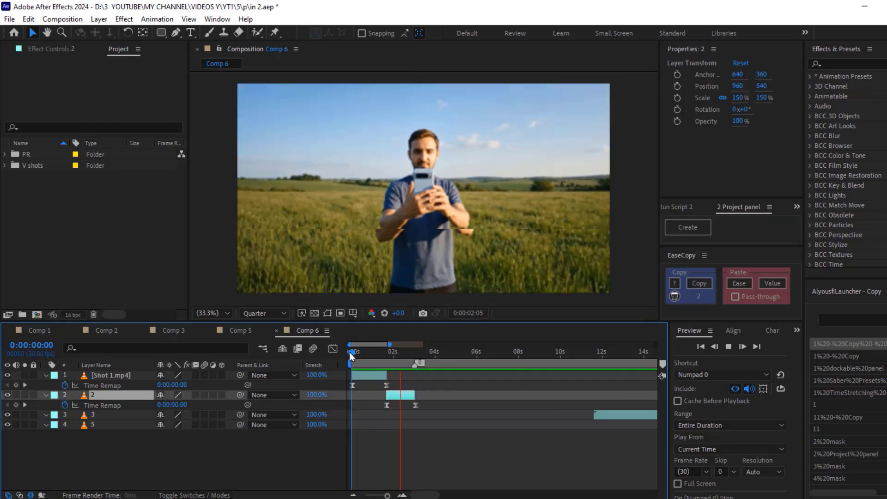
left_click_drag(396, 363, 415, 361)
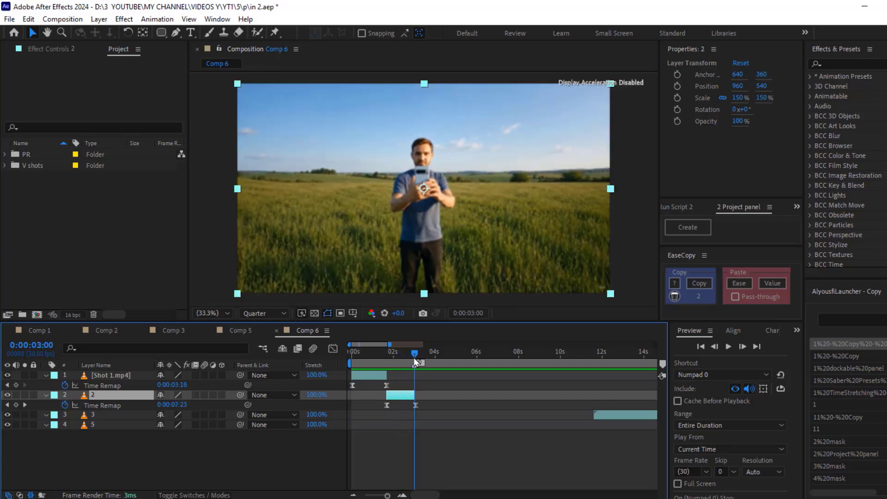